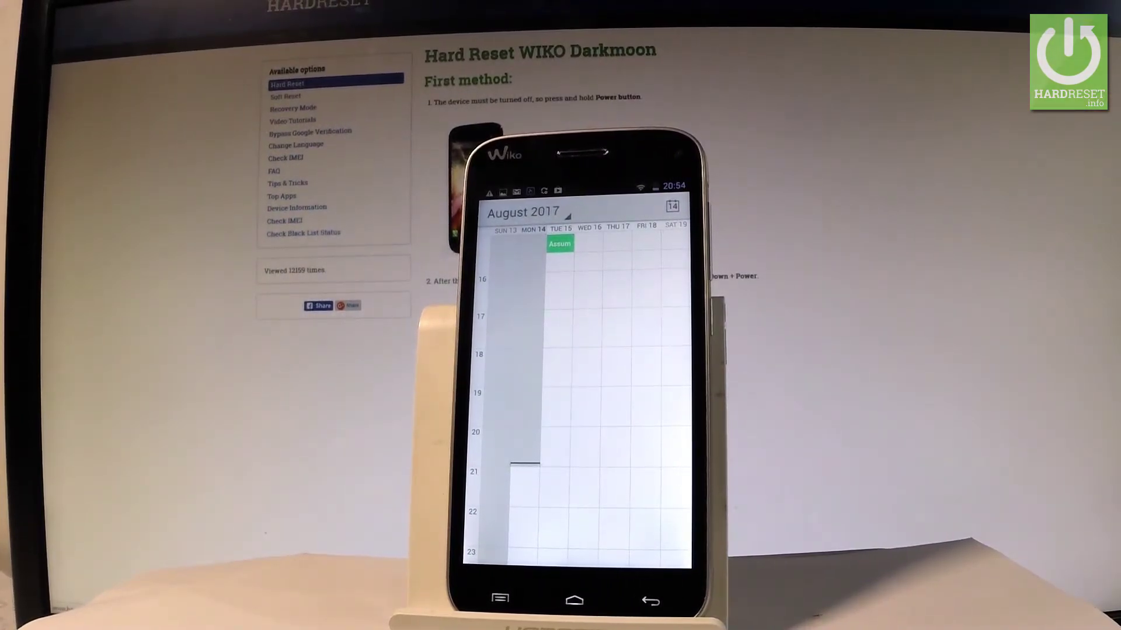
Confirm the 'Screenshot captured' notification, close the shade, and show the app drawer.
drag(578, 188, 670, 289)
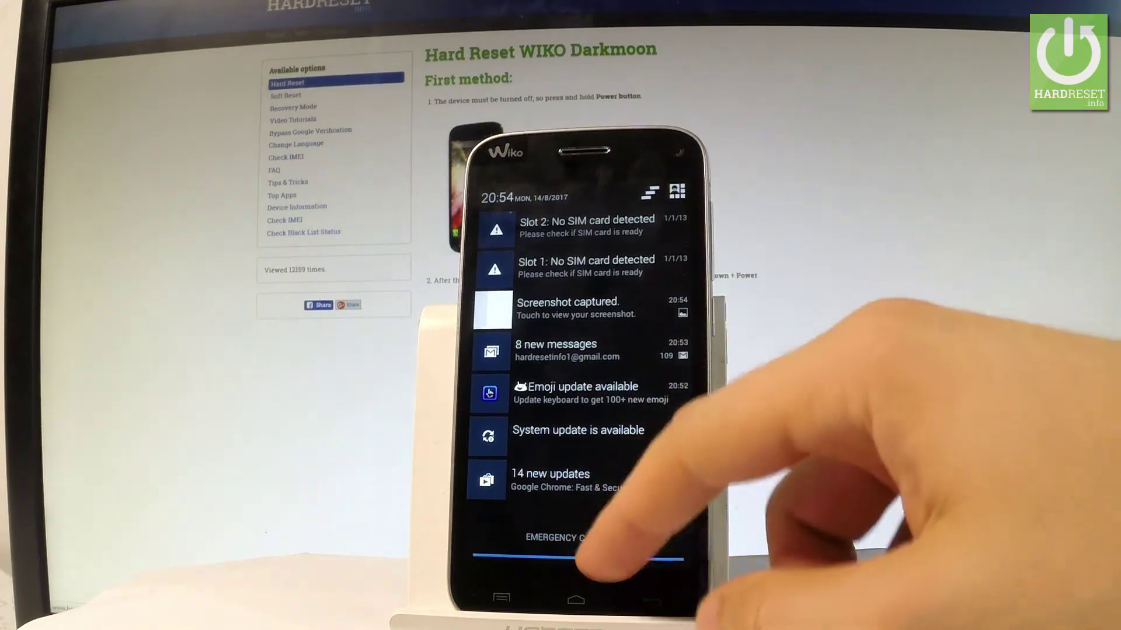
drag(578, 544, 666, 218)
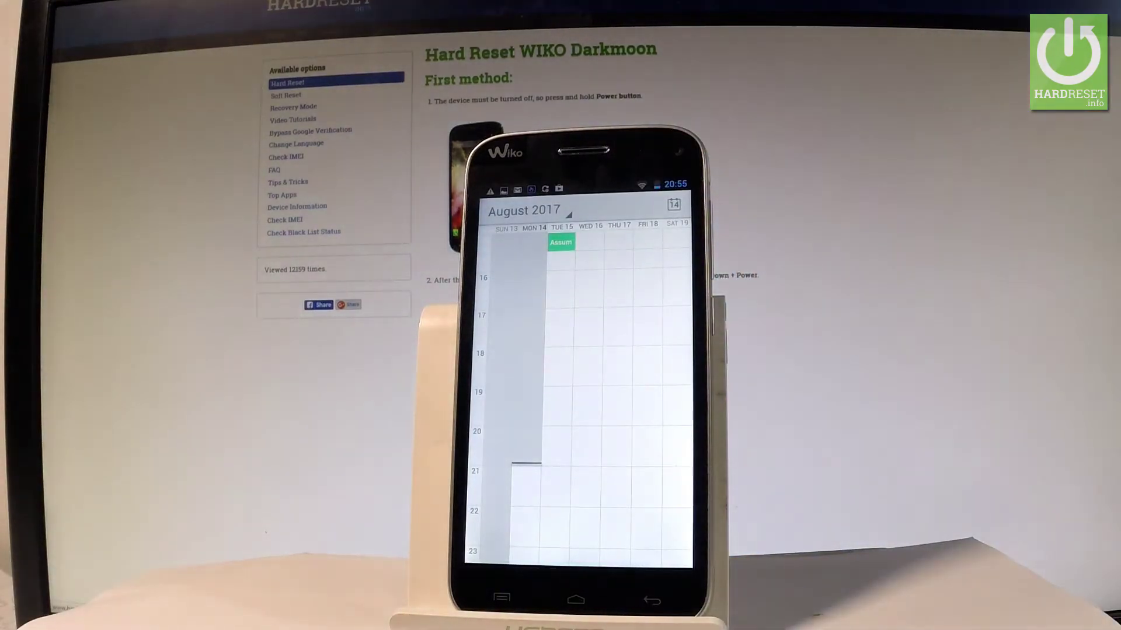
click(652, 600)
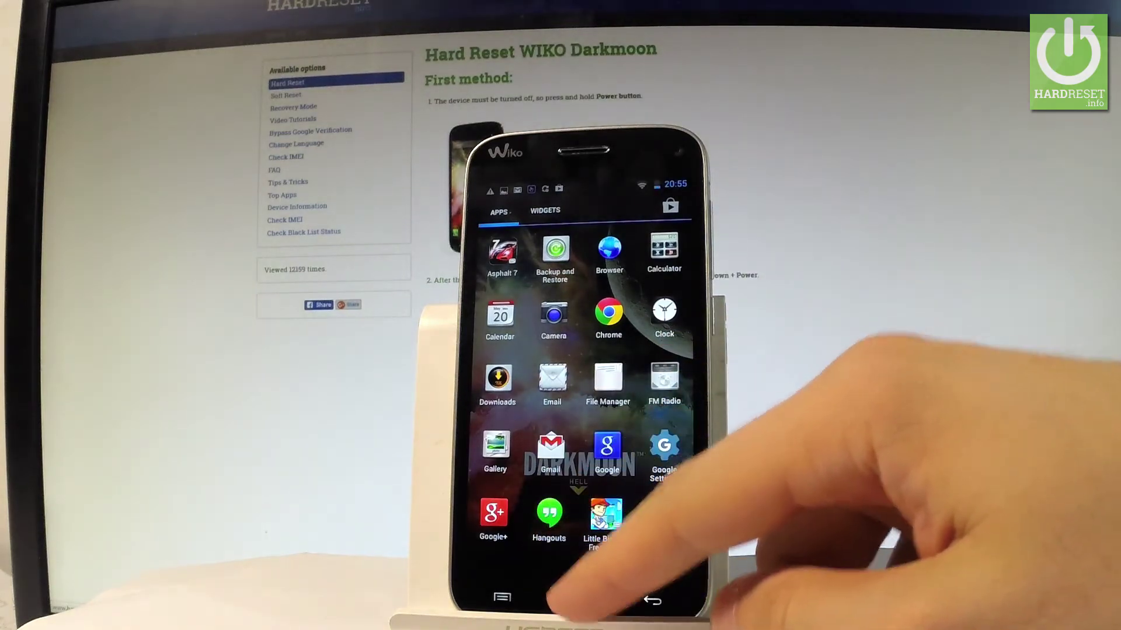
Launch Gallery and view the top August 2017 calendar screenshot in the Screenshot album.
click(574, 600)
click(572, 541)
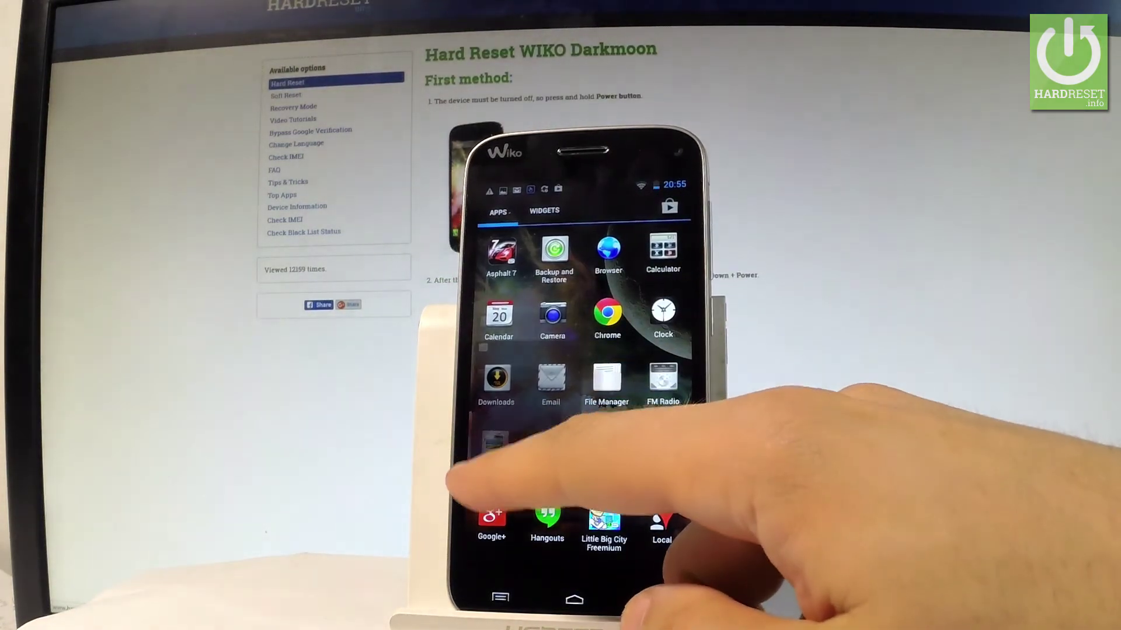
click(496, 442)
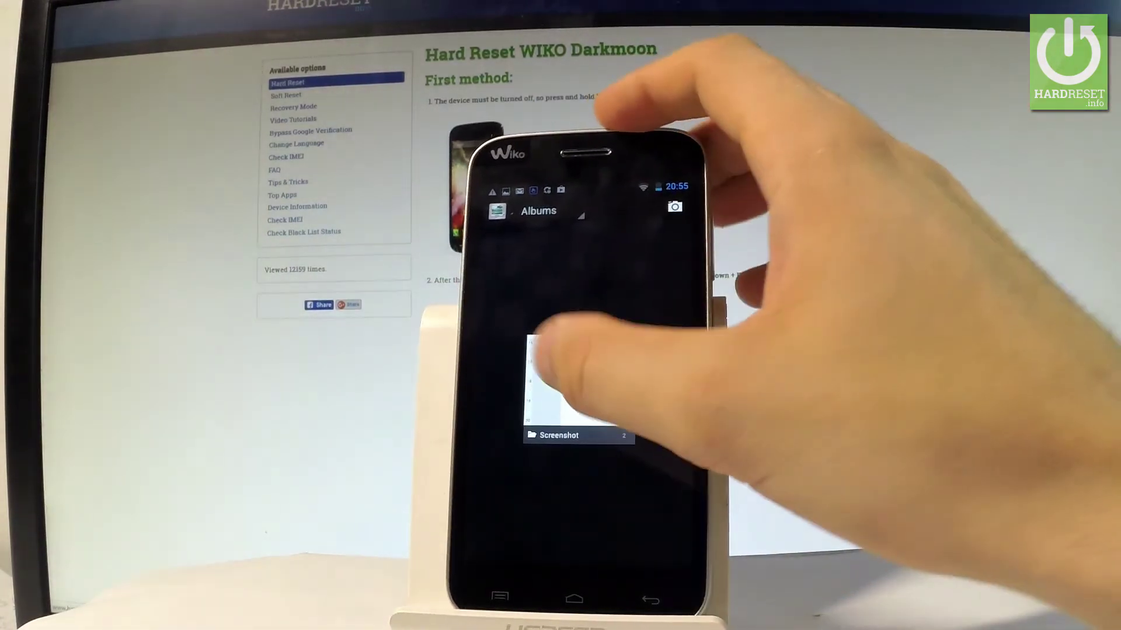
click(578, 385)
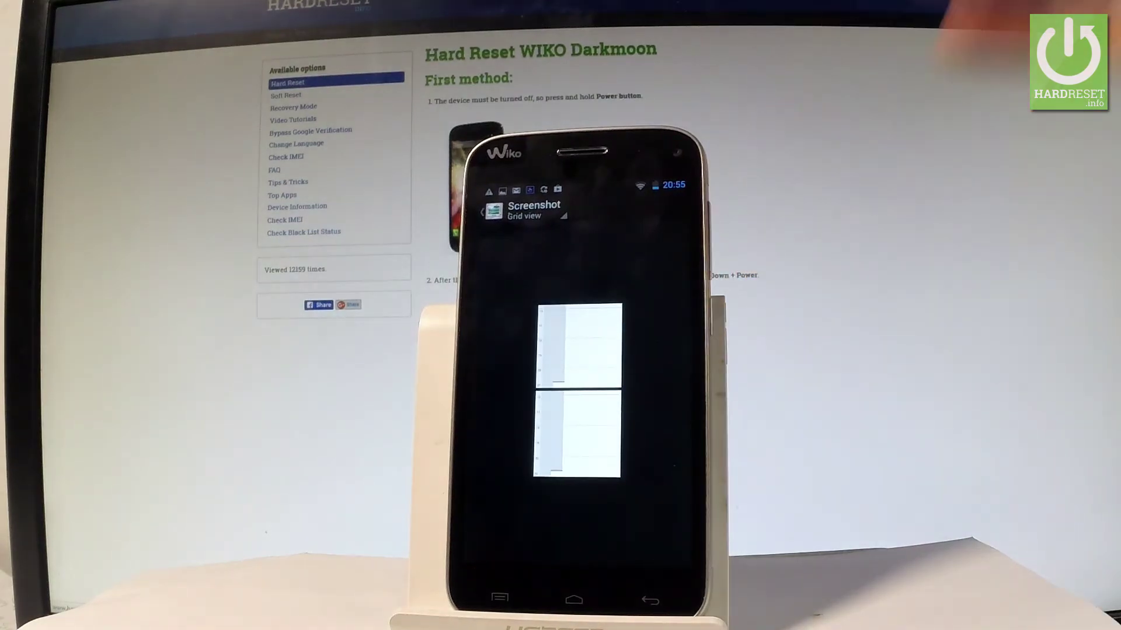
click(578, 345)
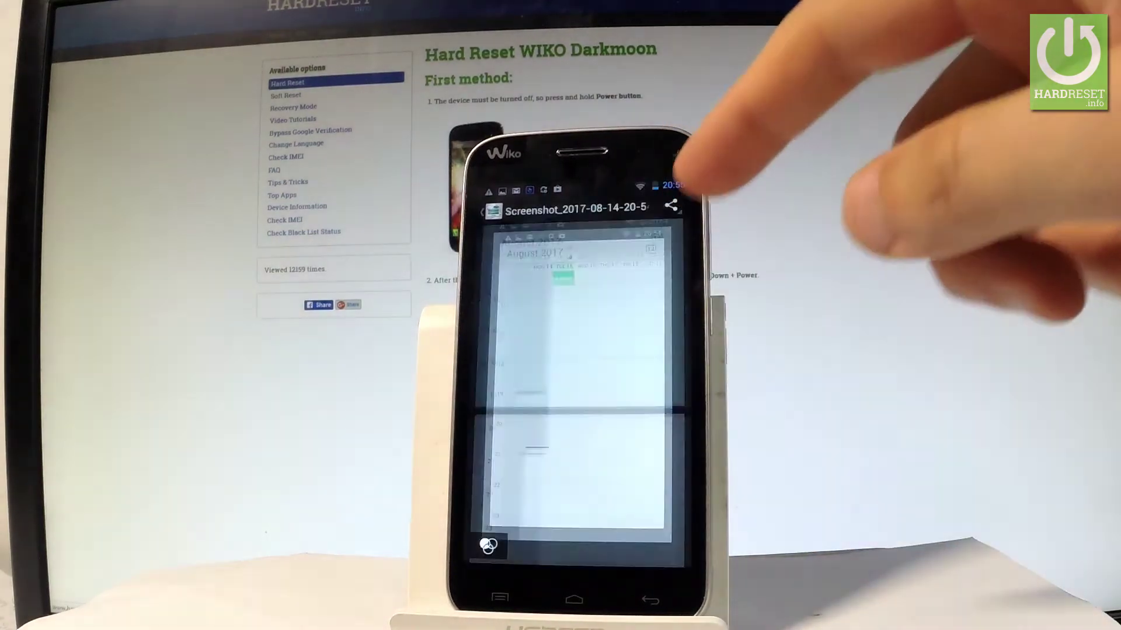